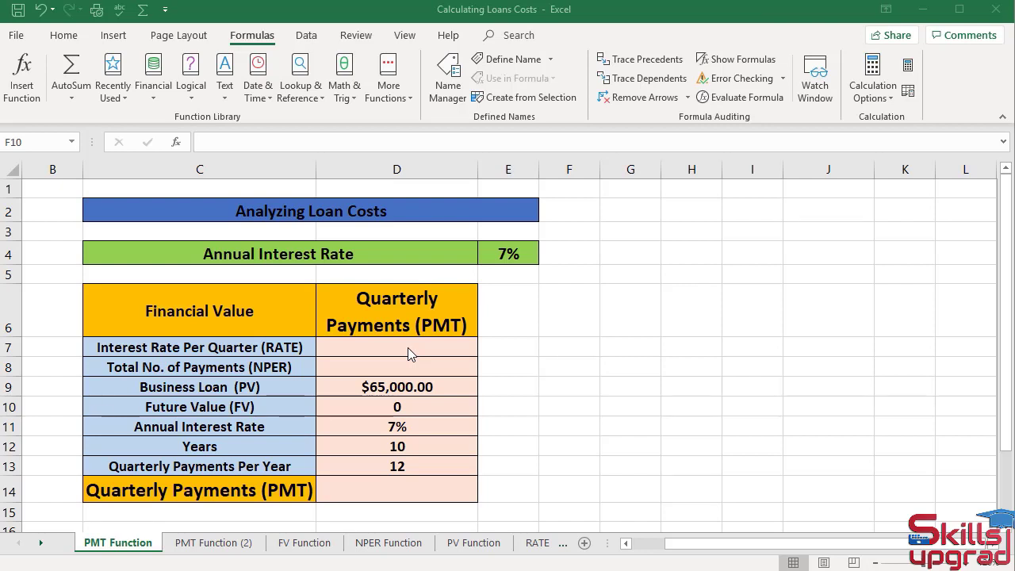
# Calculate the interest rate per quarter in D7 with the formula =D11/D13.
pyautogui.doubleClick(408, 348)
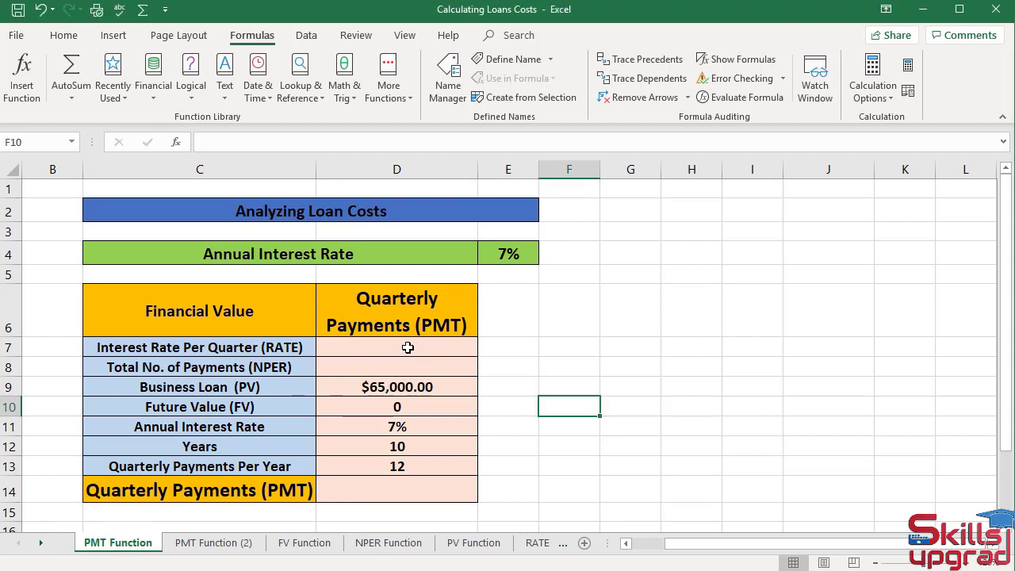
pyautogui.click(407, 347)
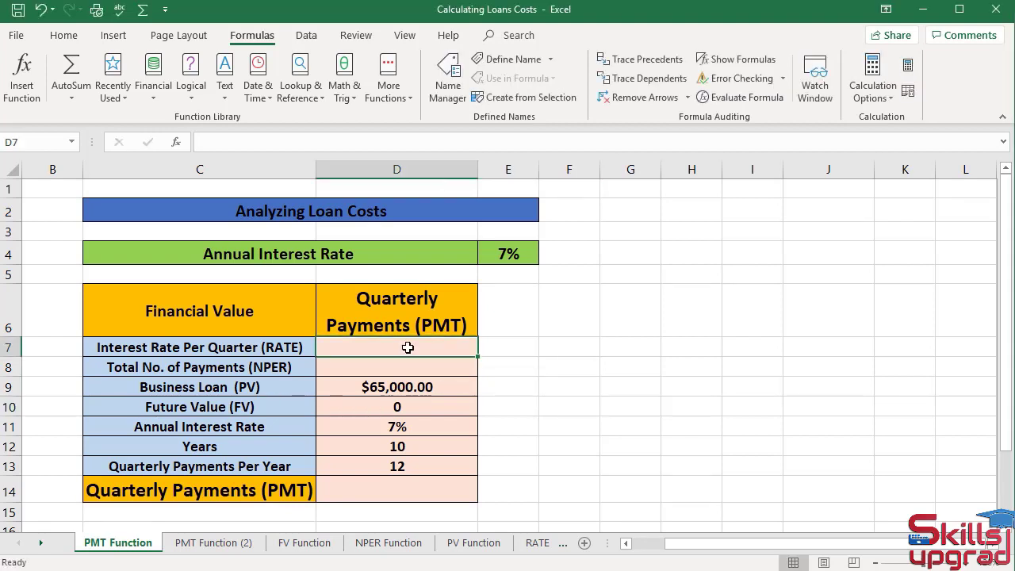
pyautogui.click(215, 142)
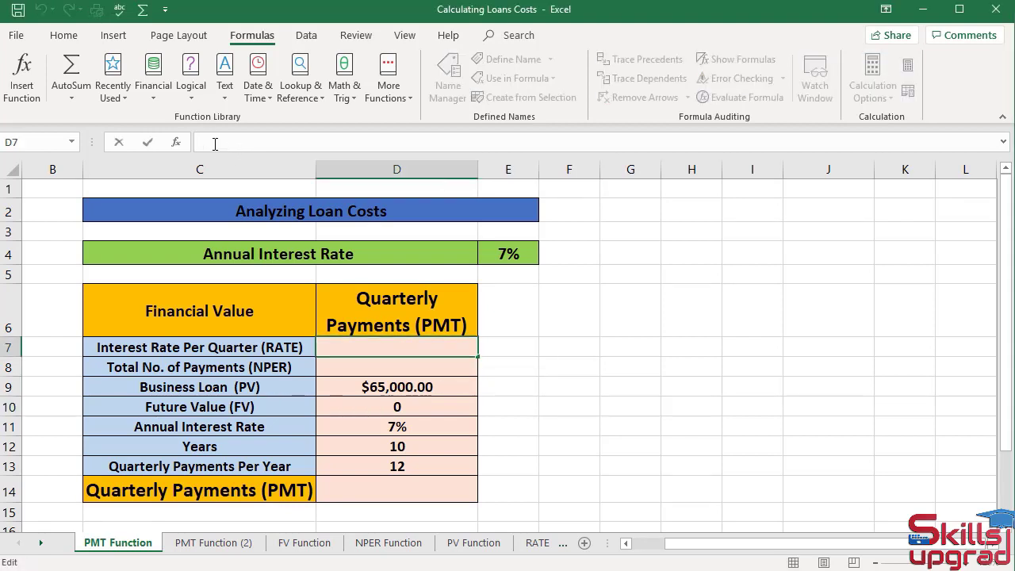
pyautogui.write('=')
pyautogui.click(424, 426)
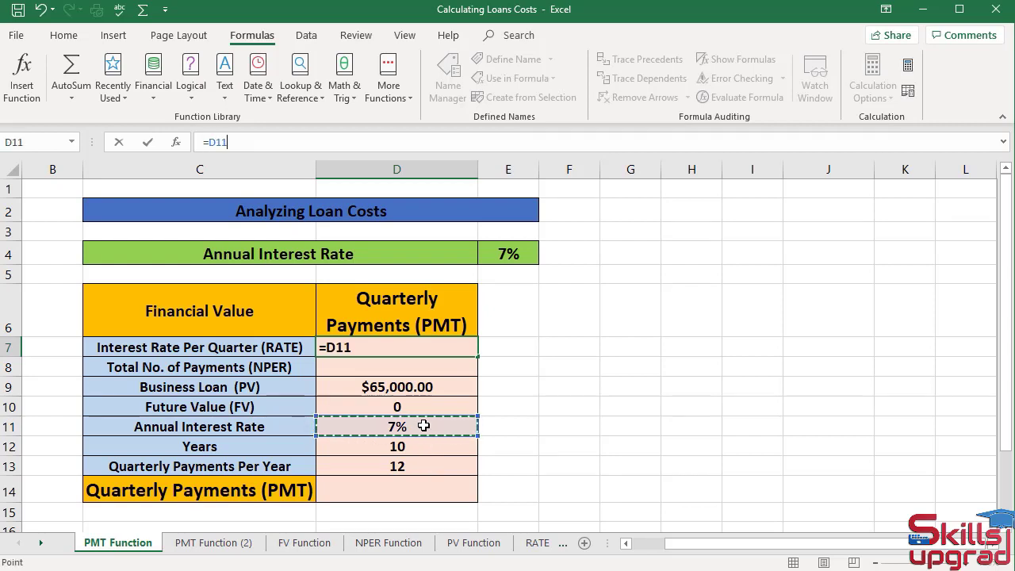
pyautogui.write('/')
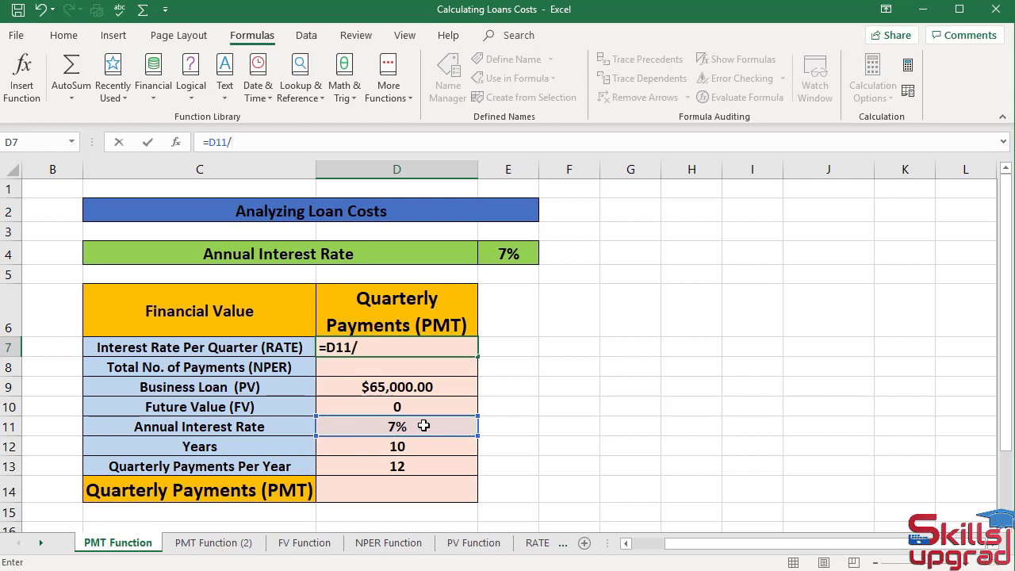
pyautogui.click(422, 465)
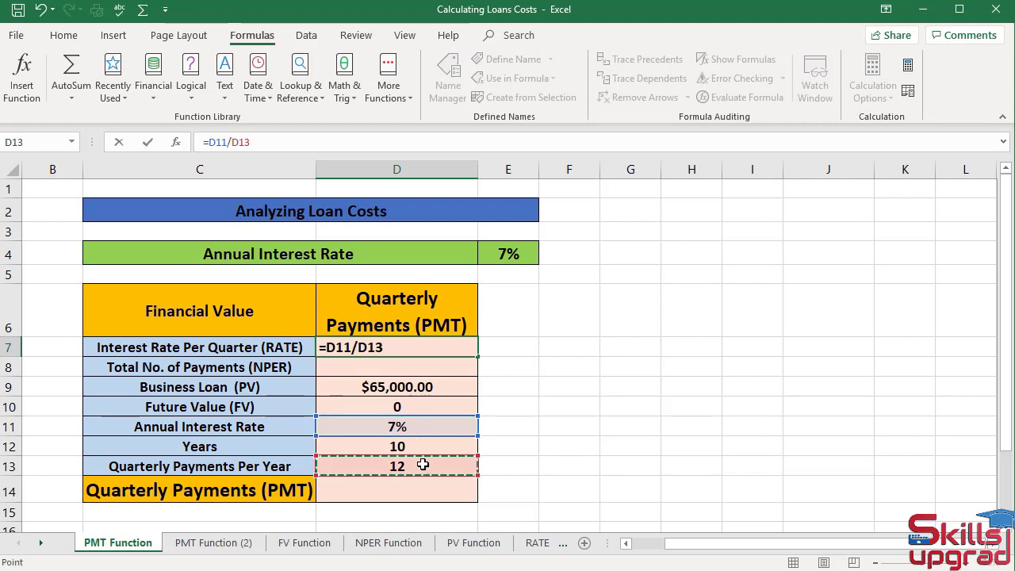
pyautogui.press('Return')
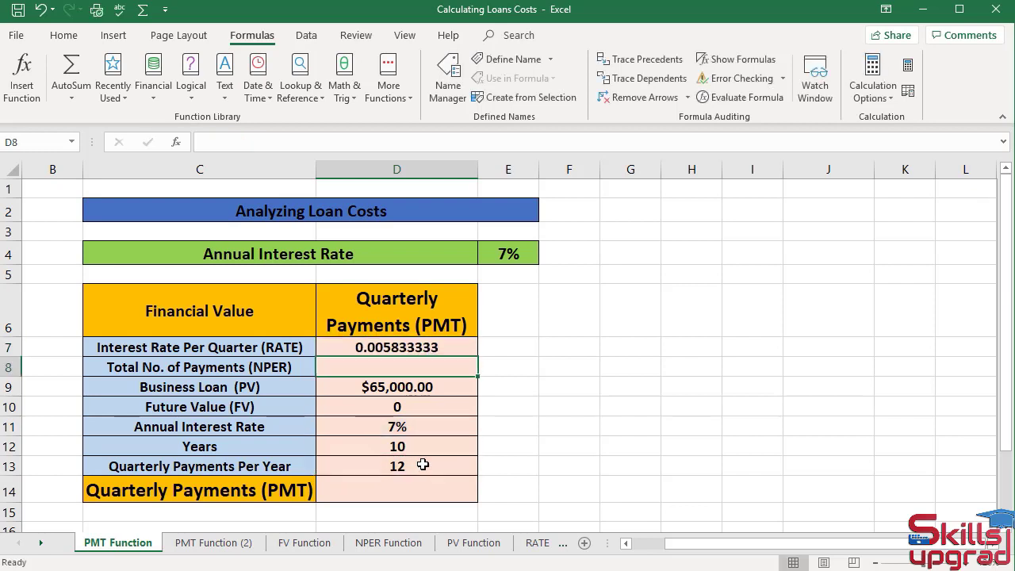
# Format the interest rate per quarter in D7 as Percentage.
pyautogui.click(416, 349)
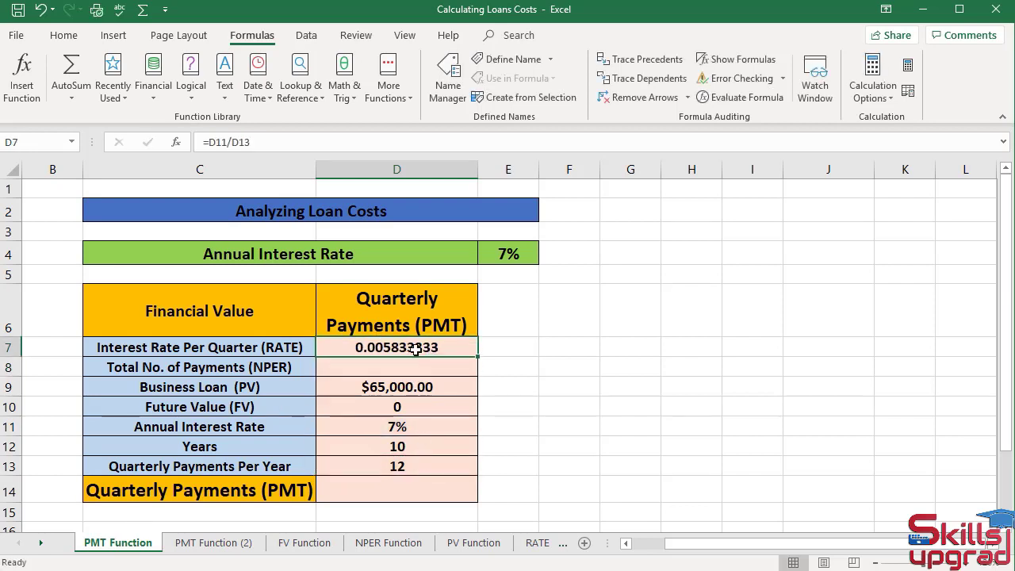
pyautogui.click(63, 36)
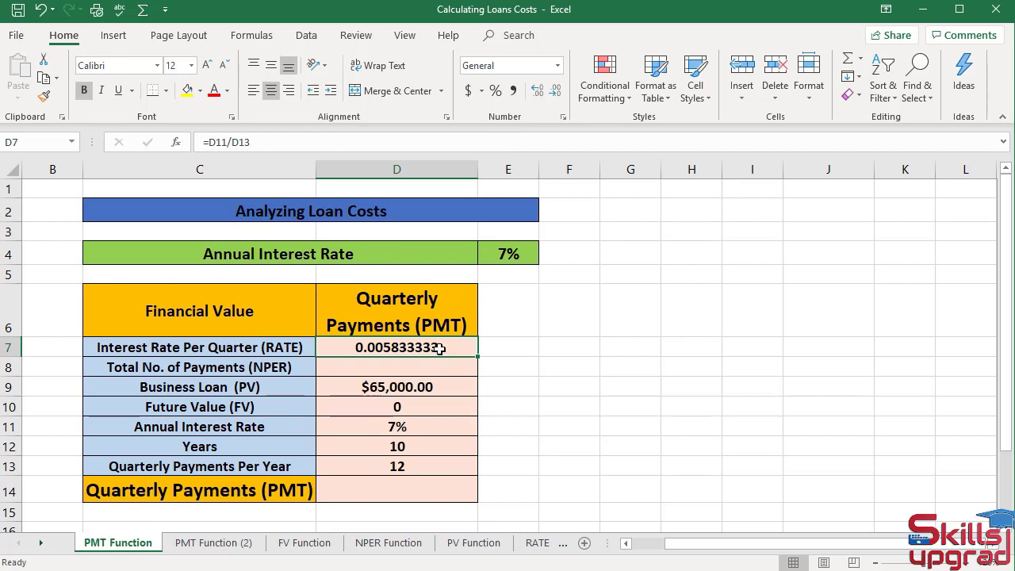
pyautogui.click(558, 67)
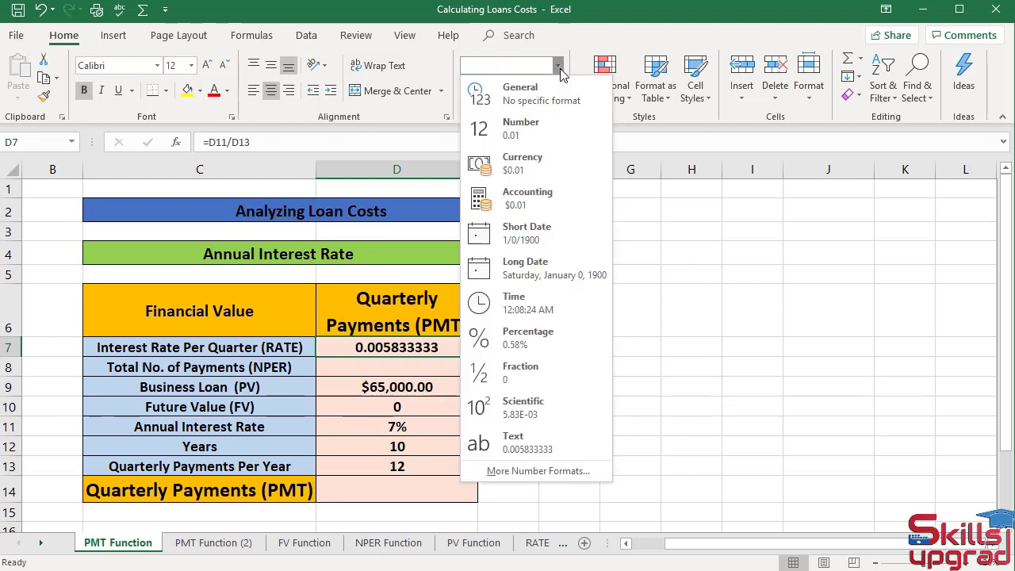
pyautogui.click(543, 337)
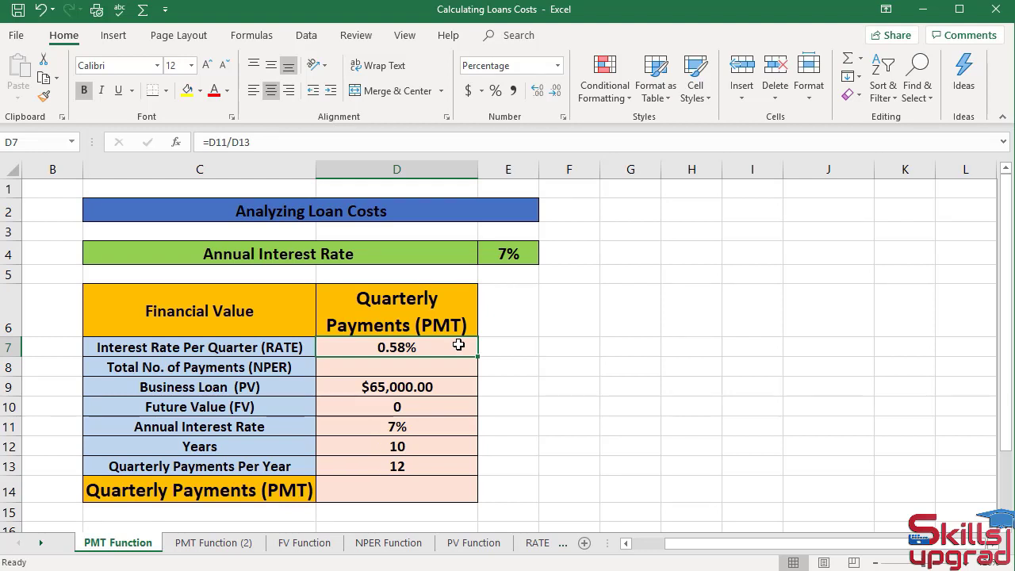
# Calculate the total number of payments in D8 with the formula =D12*D13.
pyautogui.click(455, 366)
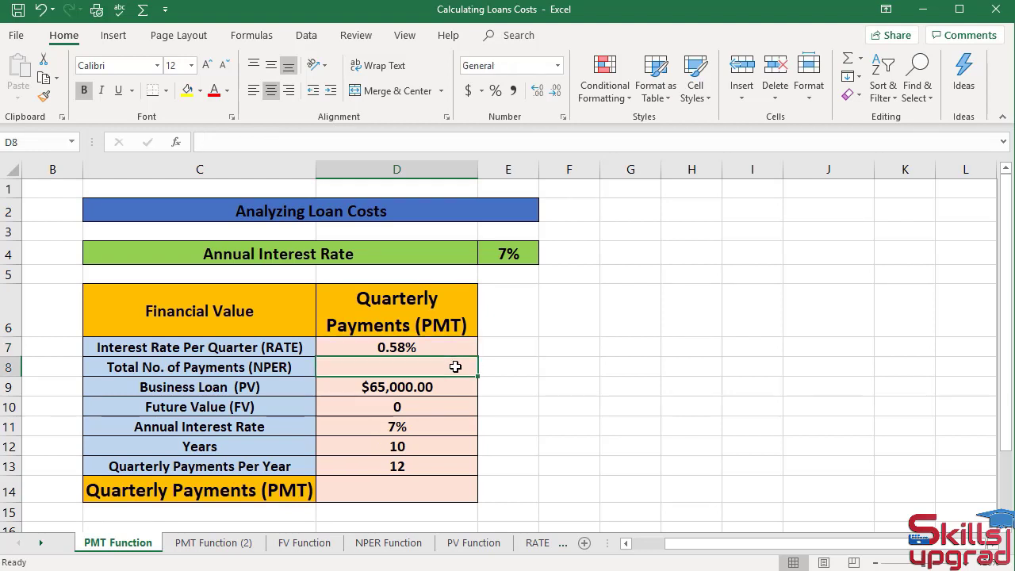
pyautogui.click(215, 143)
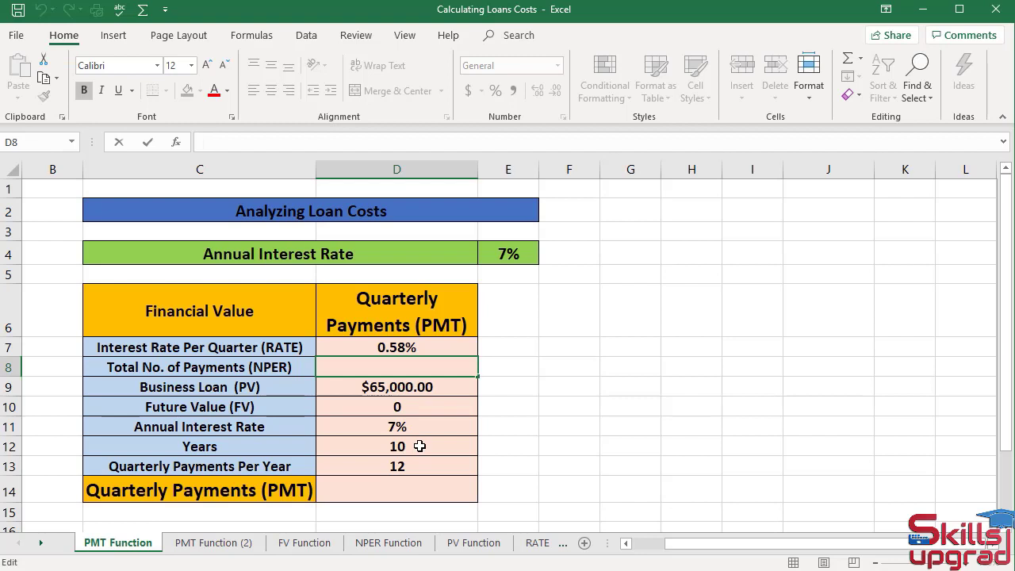
pyautogui.write('=')
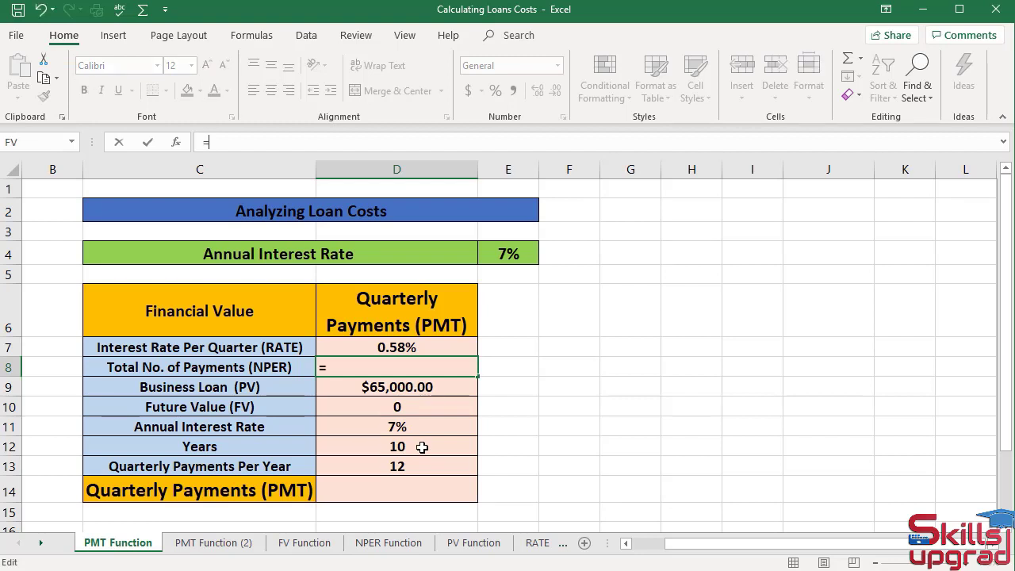
pyautogui.click(422, 447)
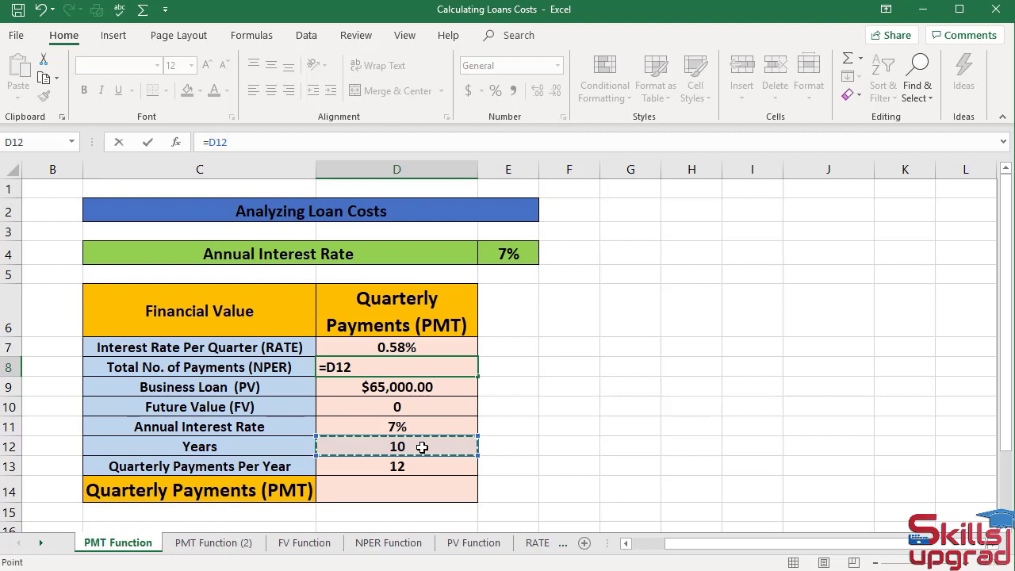
pyautogui.write('*')
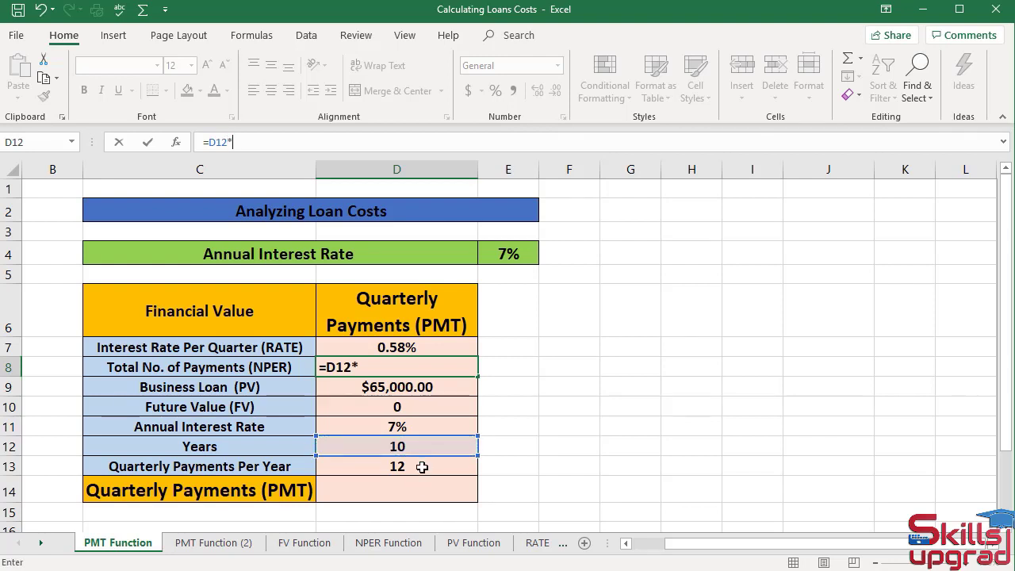
pyautogui.click(422, 467)
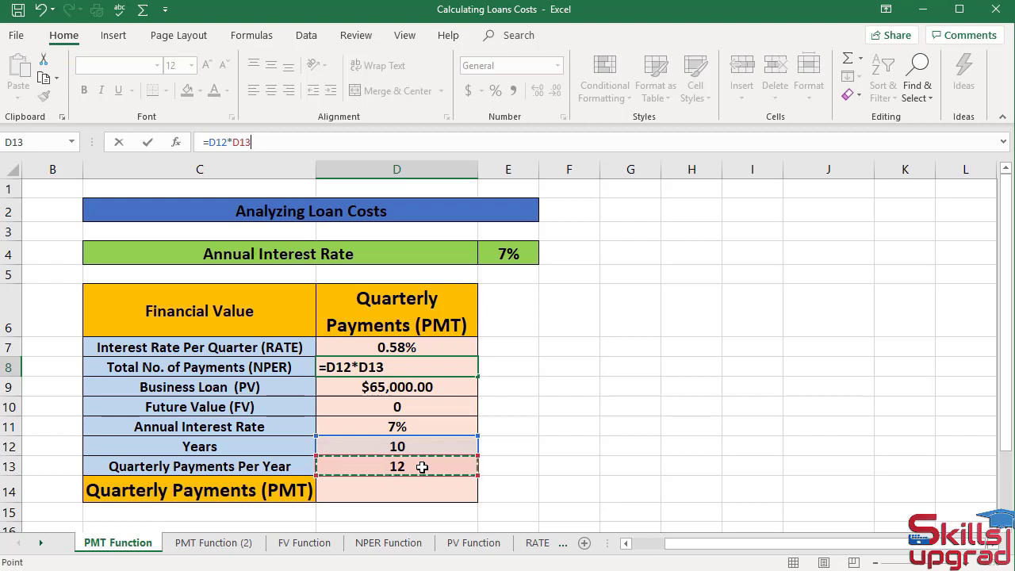
pyautogui.press('Return')
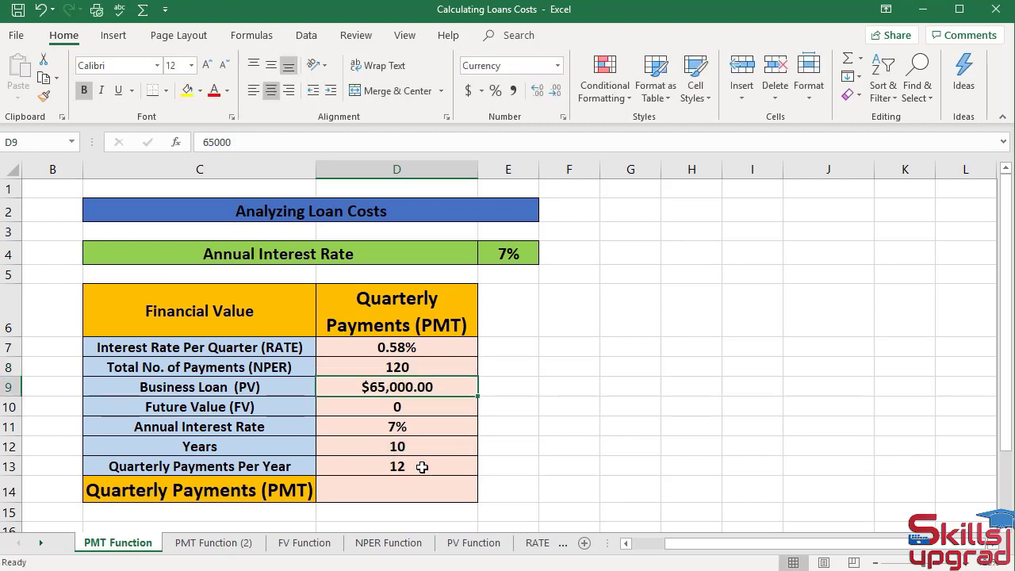
pyautogui.click(437, 368)
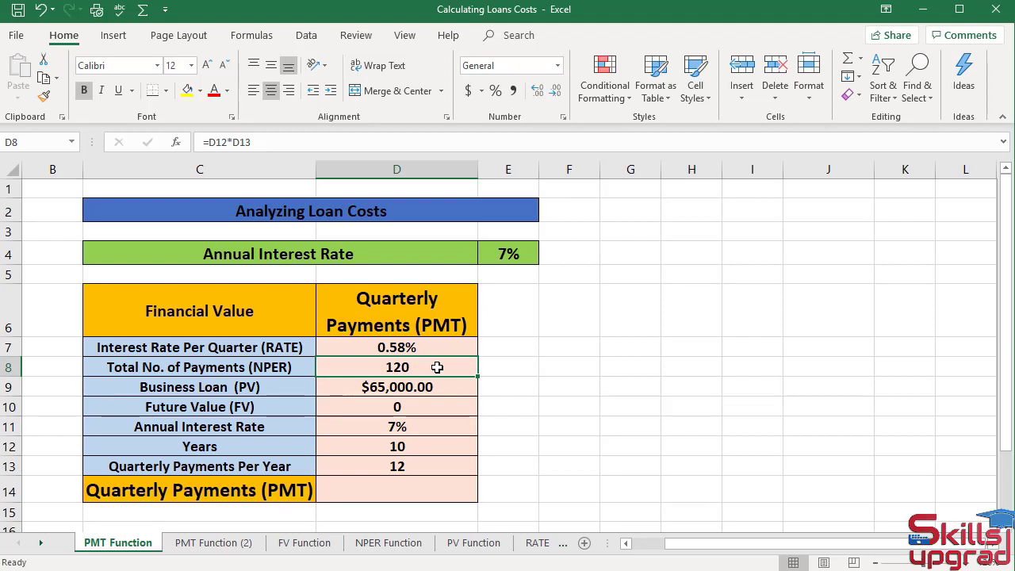
# Start a PMT financial function in the Quarterly Payments cell D14.
pyautogui.click(452, 487)
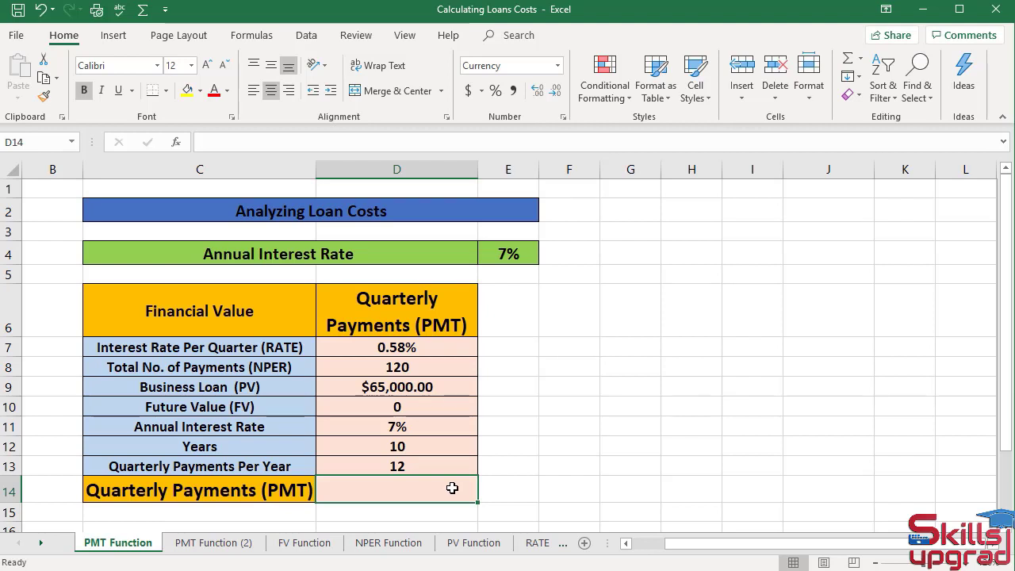
pyautogui.click(249, 39)
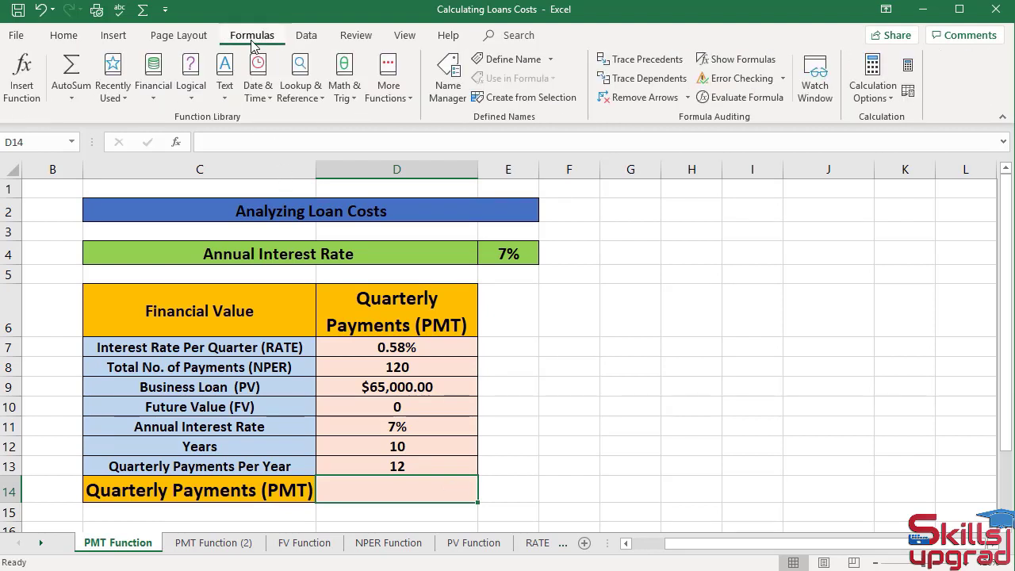
pyautogui.click(157, 94)
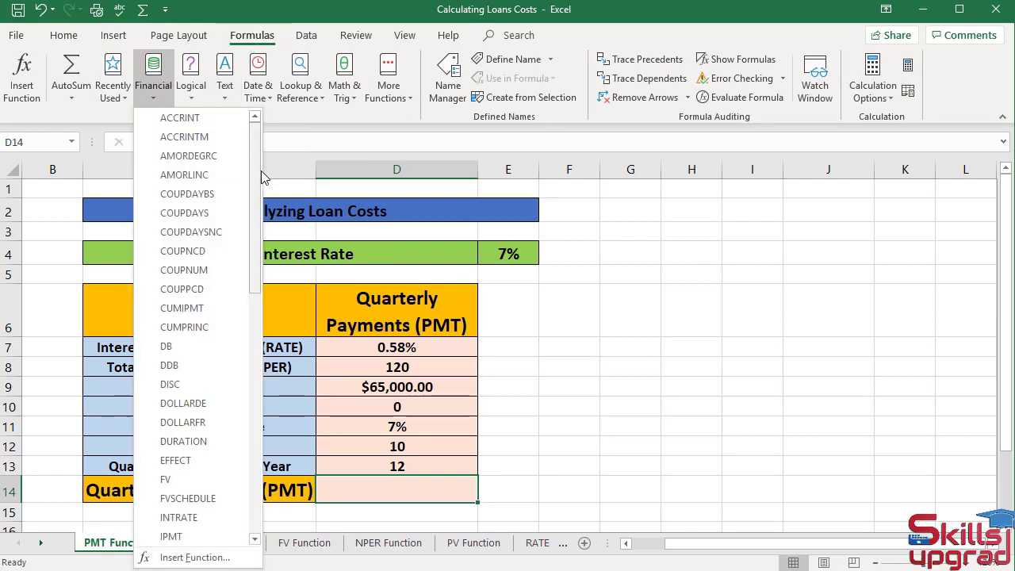
pyautogui.moveTo(259, 170); pyautogui.dragTo(276, 284)
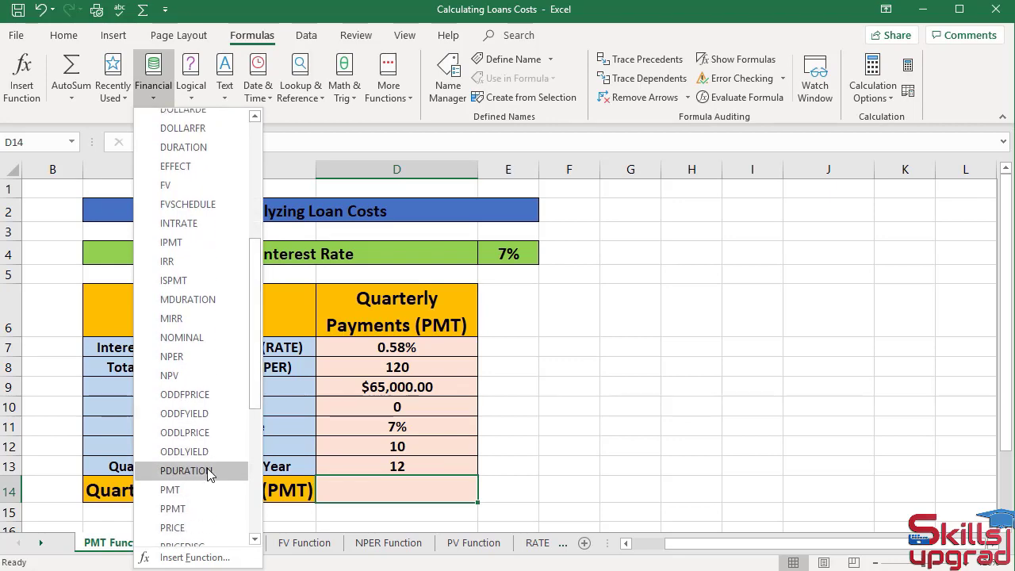
pyautogui.click(188, 495)
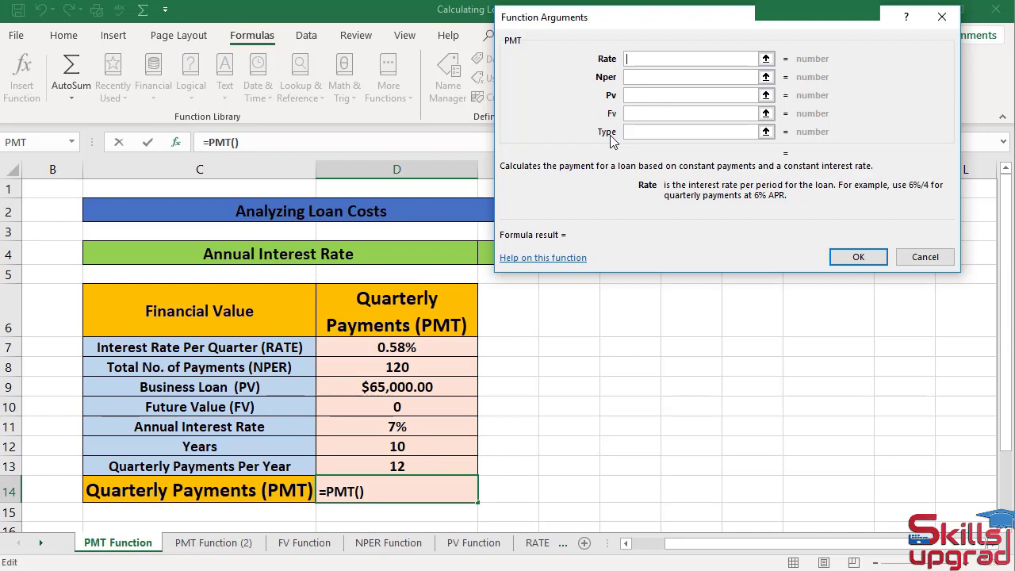
# Fill in the PMT arguments with D7 as Rate, D8 as Nper and D9 as Pv, and insert the function.
pyautogui.click(440, 349)
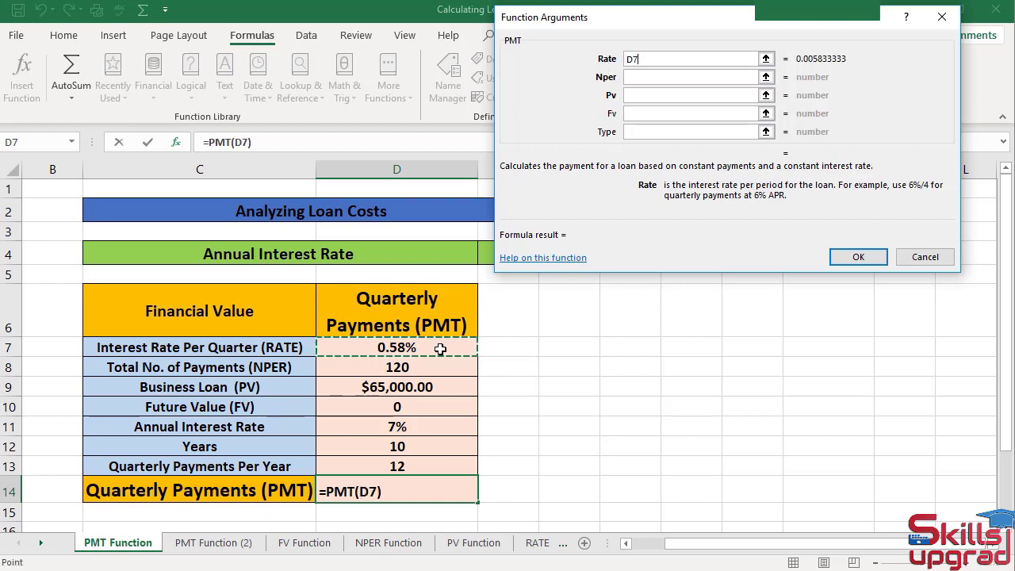
pyautogui.press('Tab')
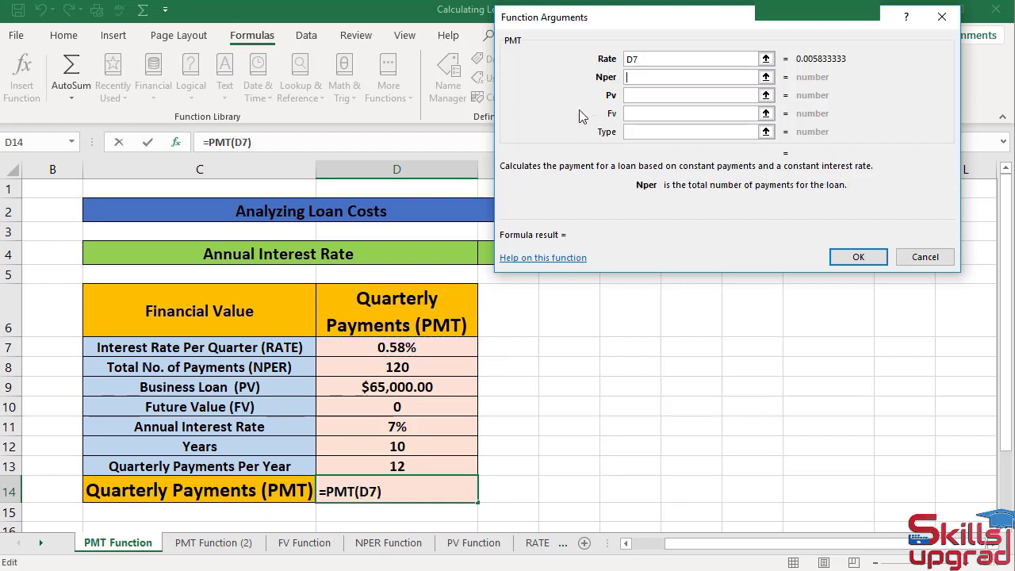
pyautogui.click(414, 367)
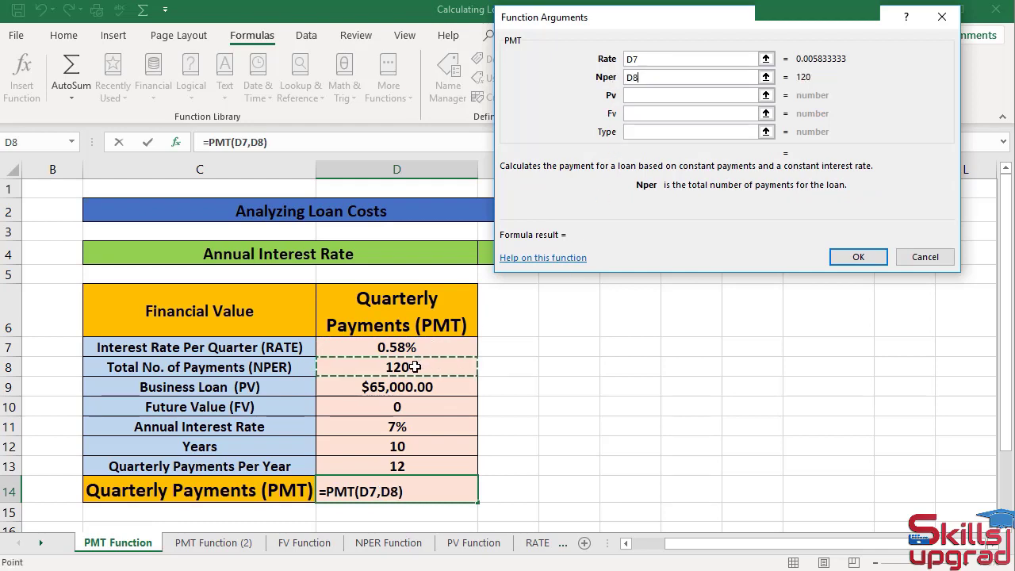
pyautogui.press('Tab')
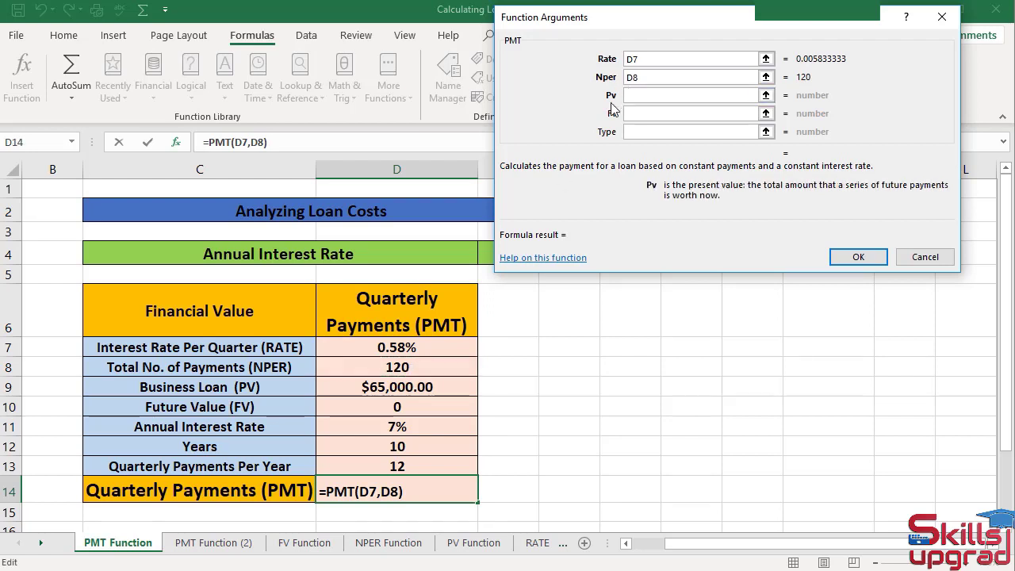
pyautogui.click(431, 386)
pyautogui.press('Tab')
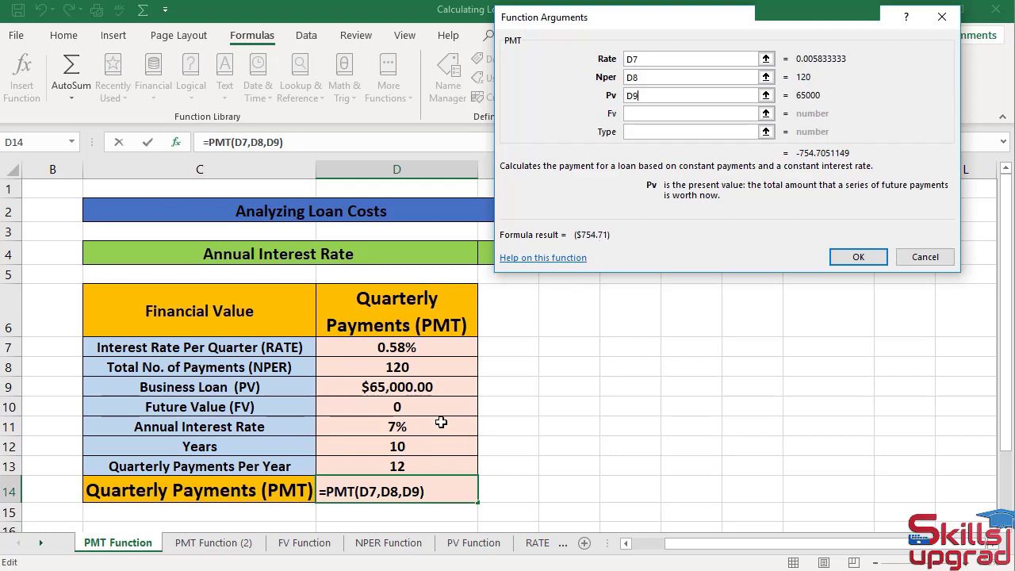
pyautogui.click(847, 260)
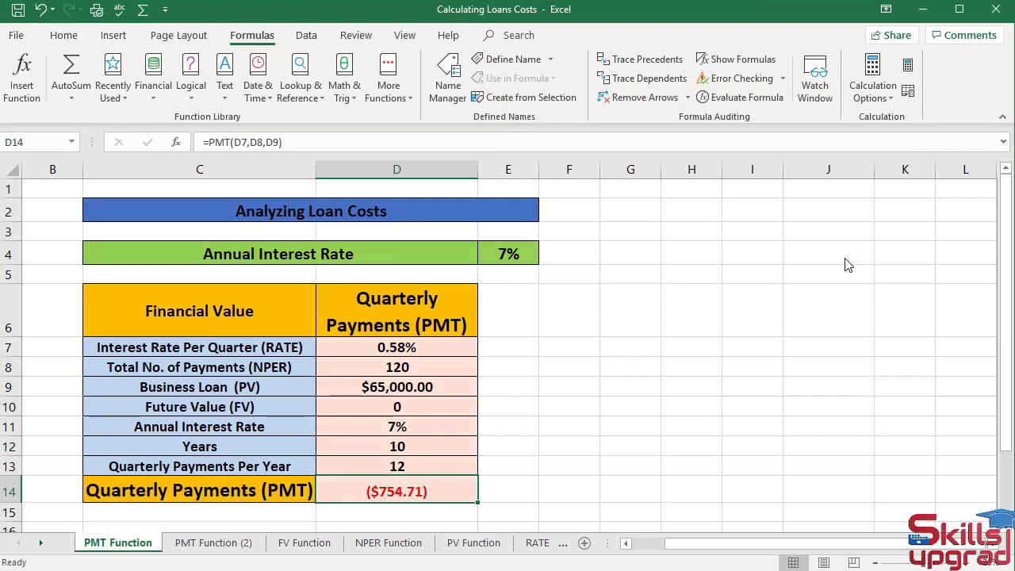